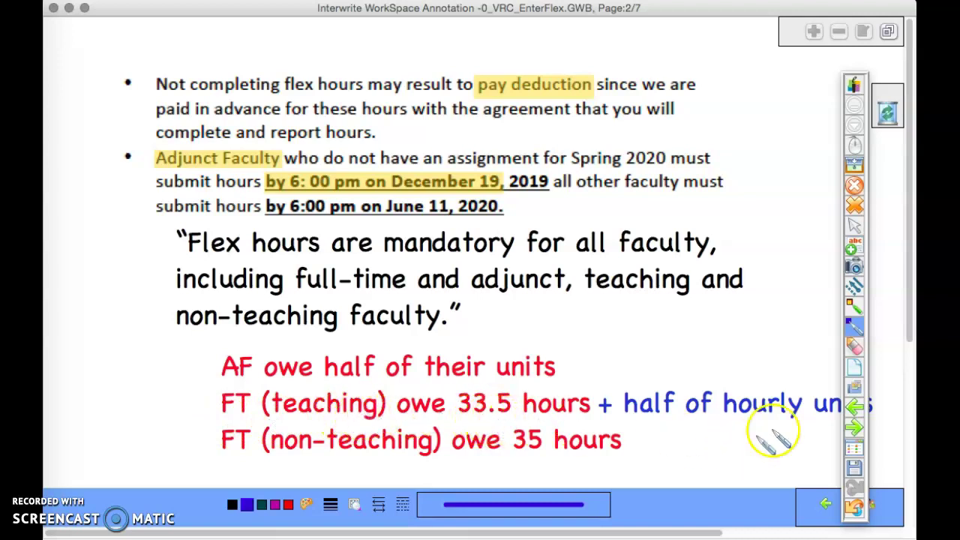
- Move the annotation toolbar off the slide text and advance the presentation to page 3
left_click(854, 84)
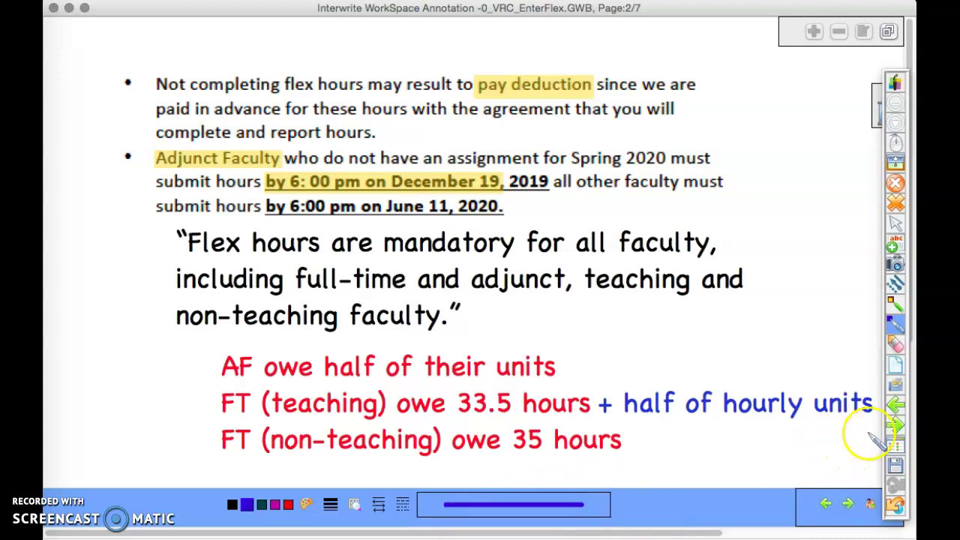
left_click(895, 424)
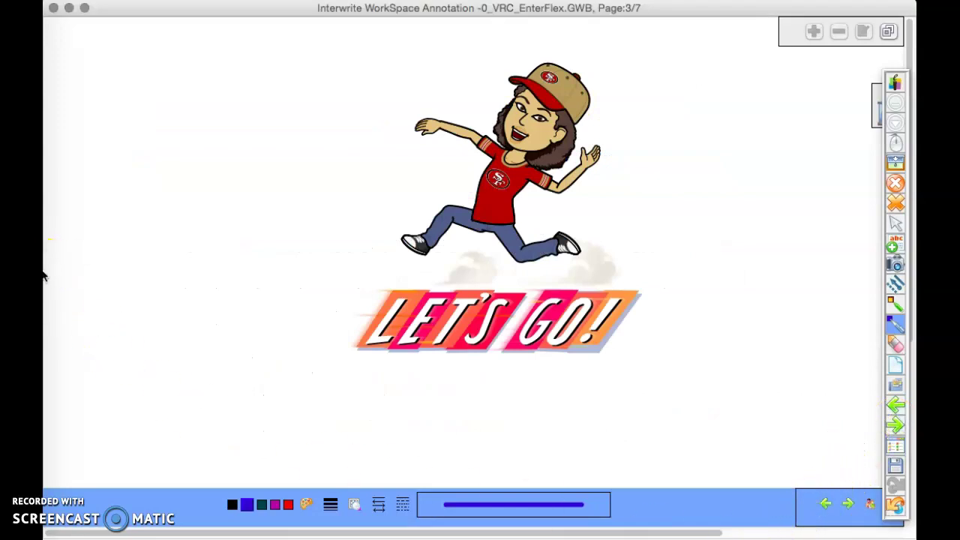
- Switch to Google Chrome and load lacitycollege.edu in a new tab
left_click(45, 57)
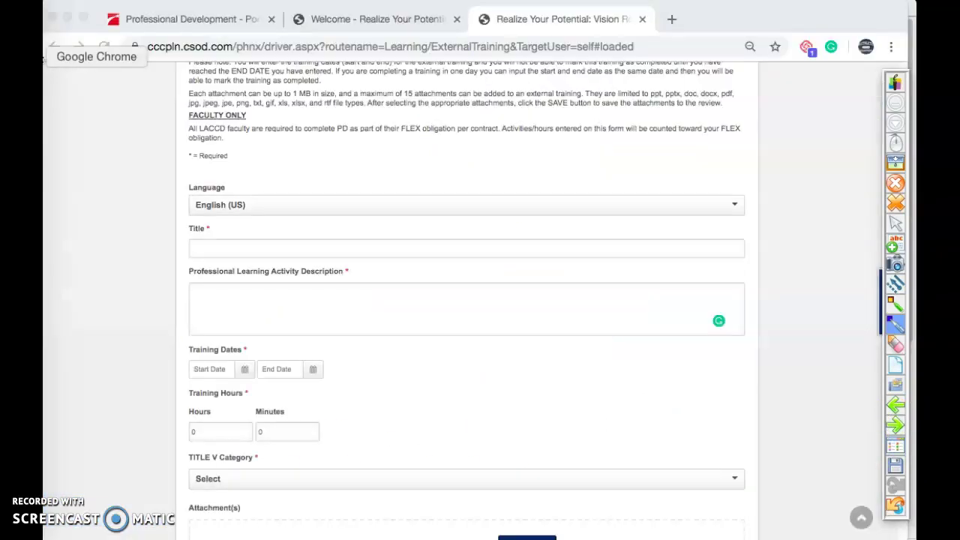
left_click(673, 20)
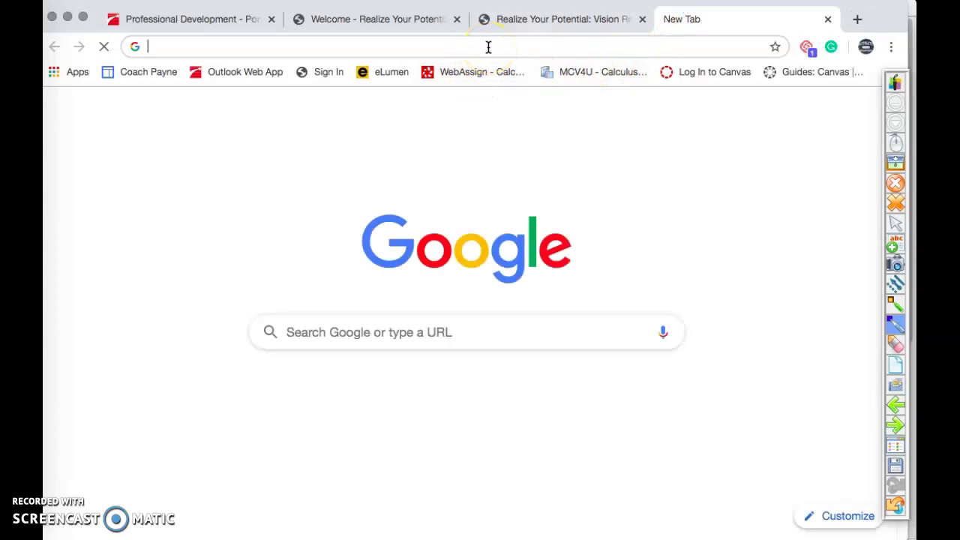
type("la")
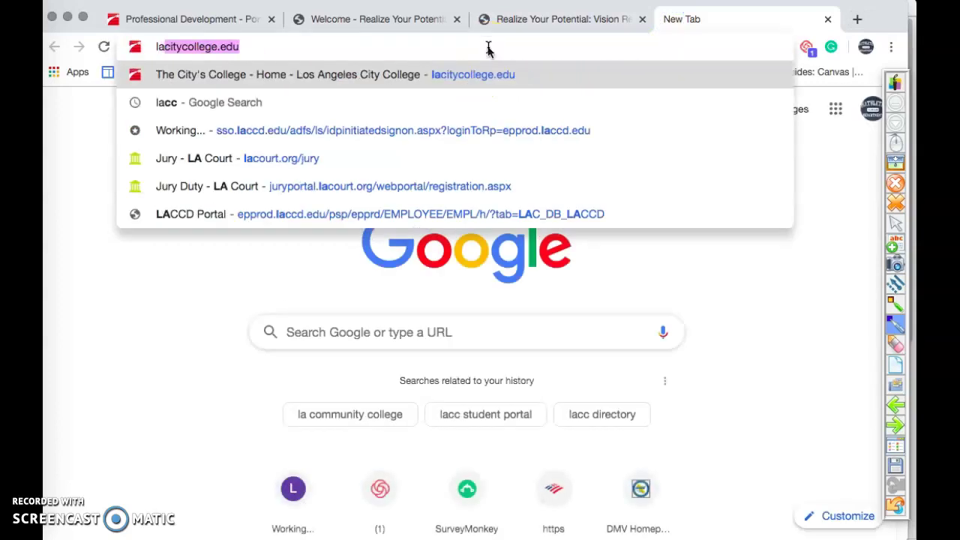
key("Return")
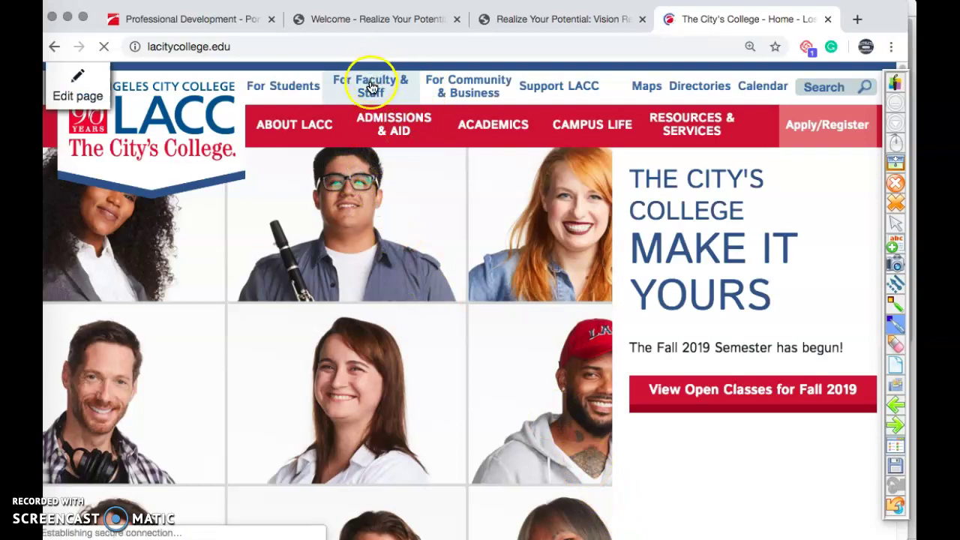
- Go to the For Faculty & Staff page and open its Professional Development (VRC) quick link
left_click(370, 87)
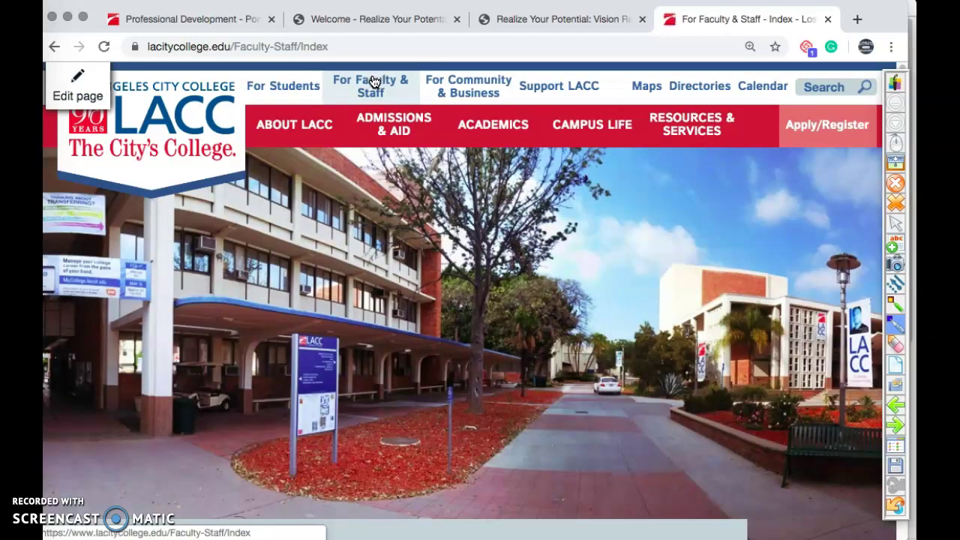
scroll(407, 285, "down", 5)
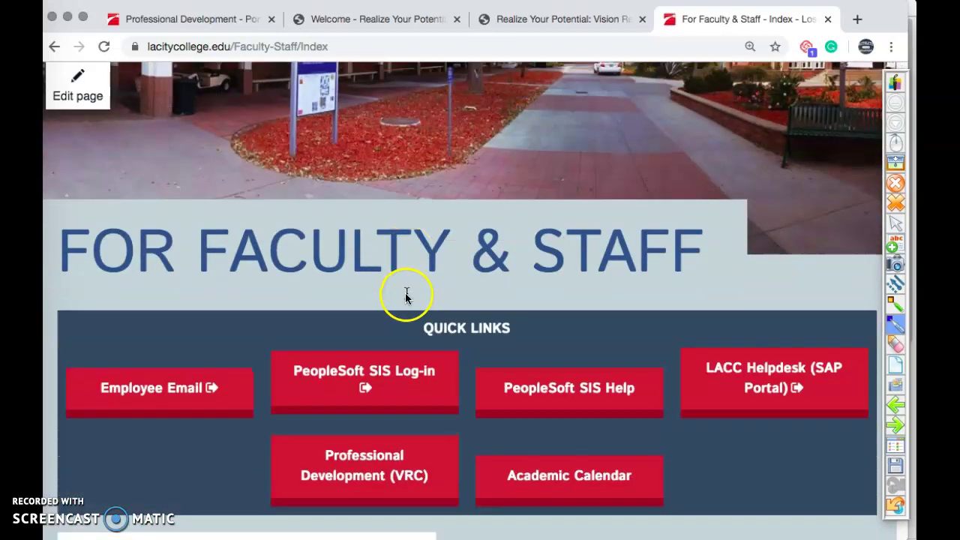
left_click(368, 462)
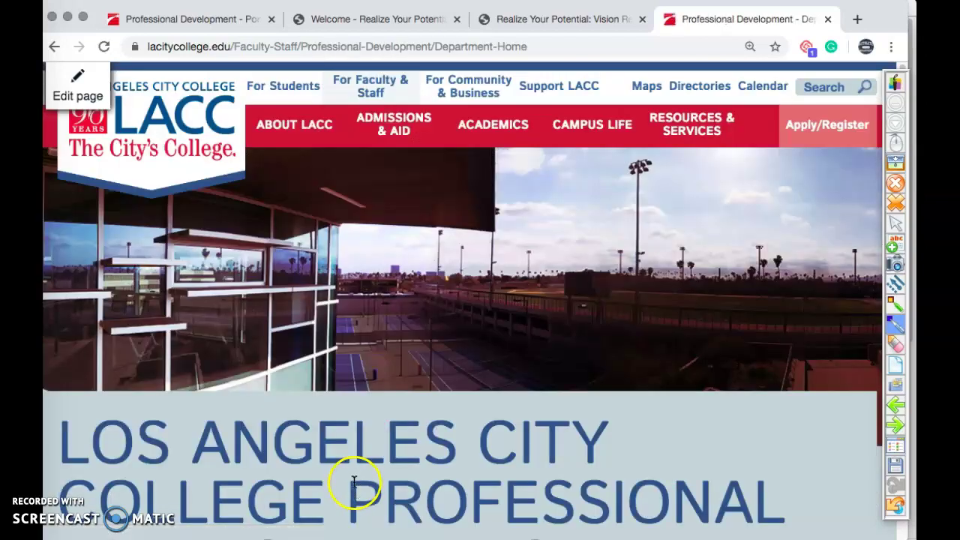
- Follow the VRC Portal link from the Department Home page and open the Enter Flex Activity form
scroll(360, 486, "down", 1)
scroll(359, 486, "down", 5)
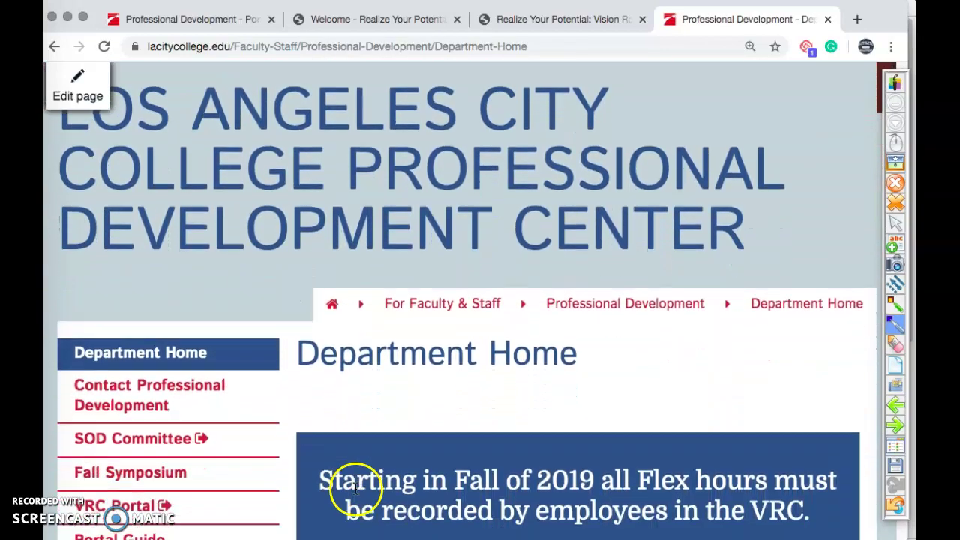
scroll(352, 491, "down", 2)
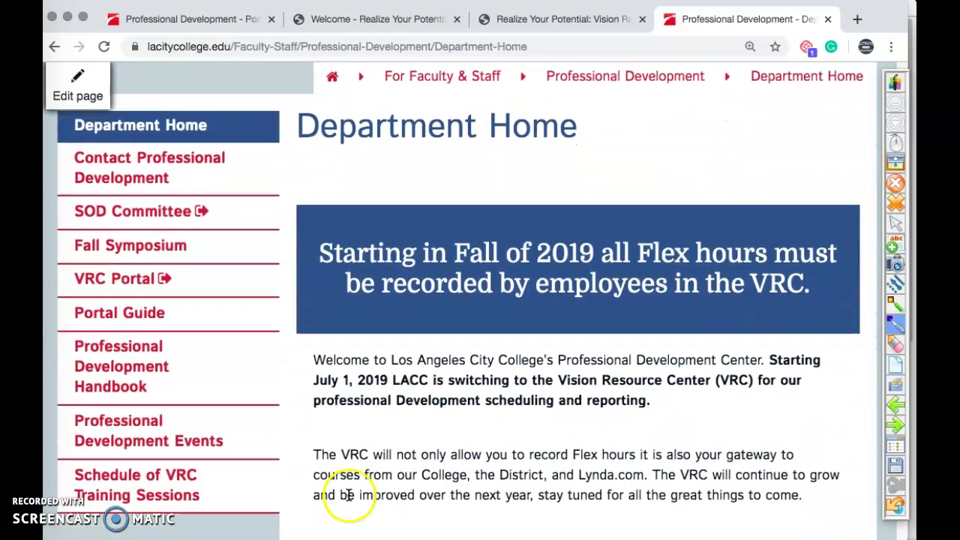
scroll(347, 503, "down", 1)
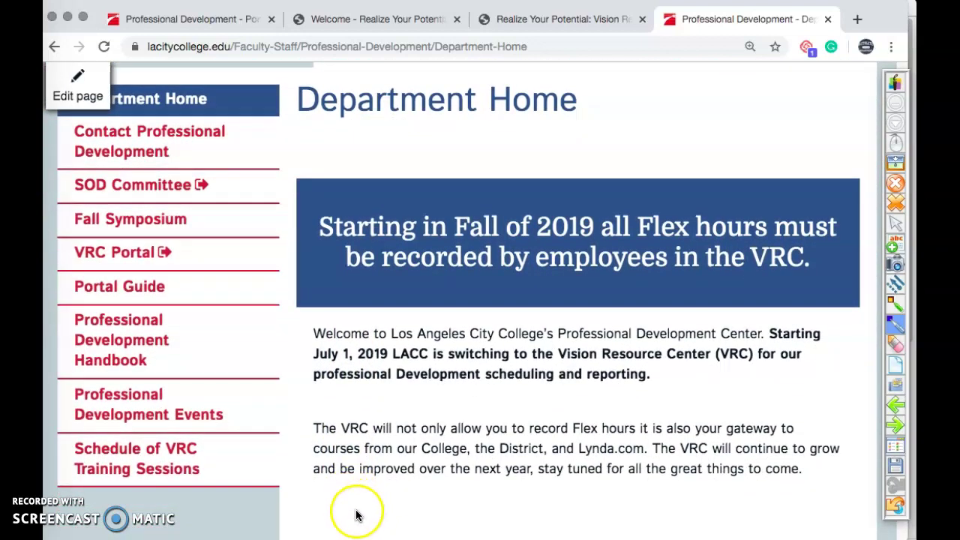
left_click(138, 259)
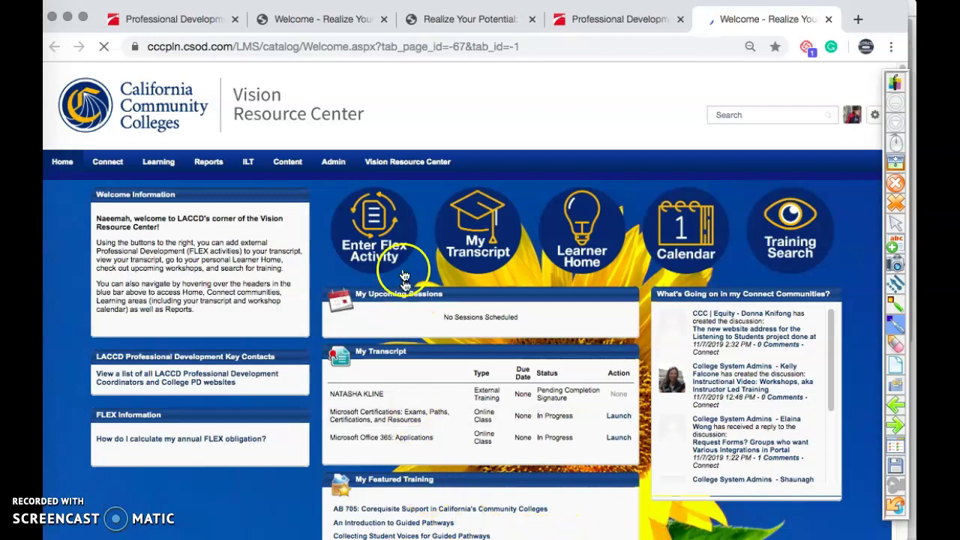
left_click(379, 250)
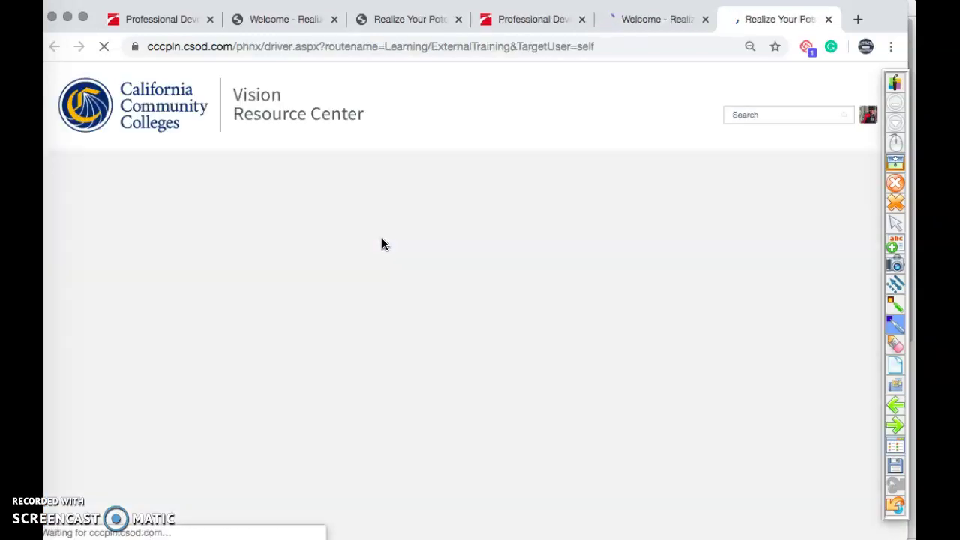
- Title the external training "Mandatory FLEX DAY" with correct spelling and describe it as "This day is required for all faculty to attend."
scroll(380, 262, "down", 5)
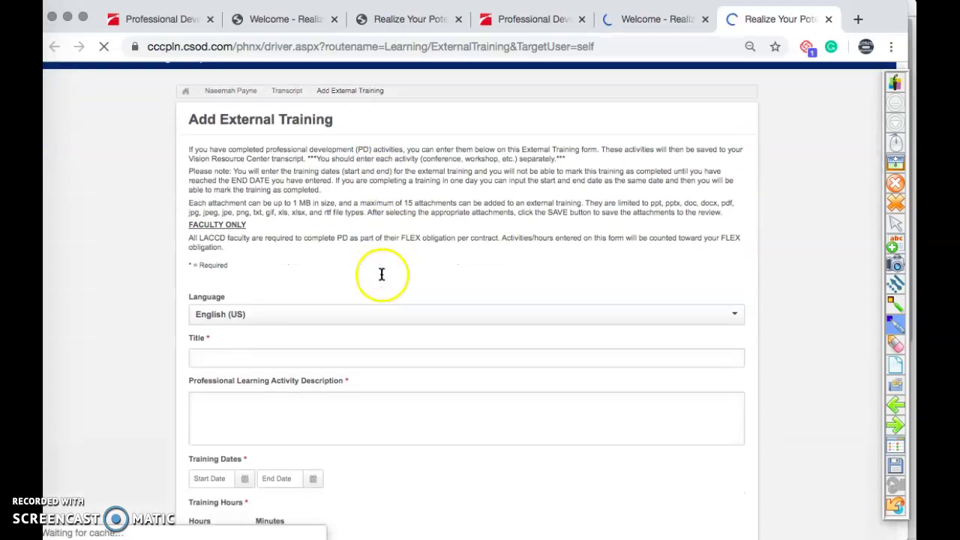
left_click(383, 245)
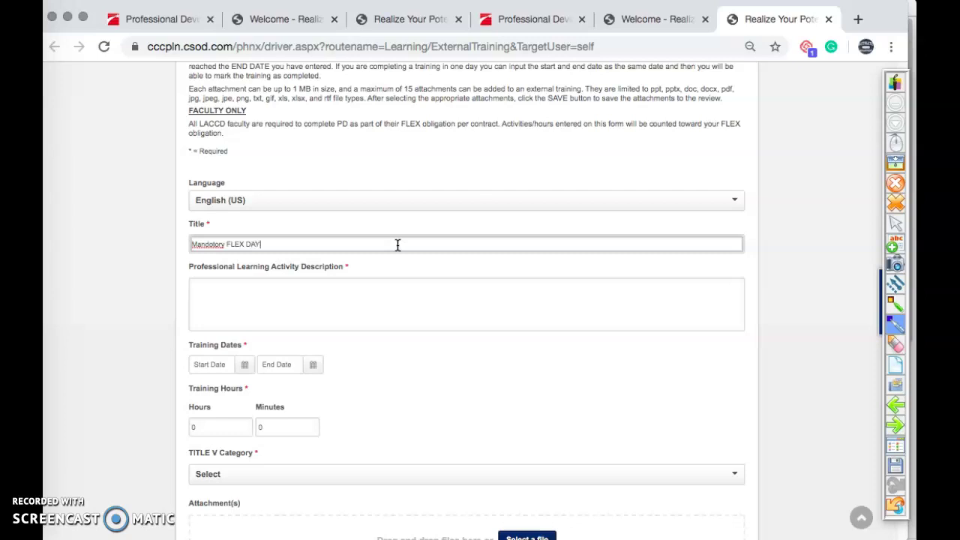
right_click(215, 245)
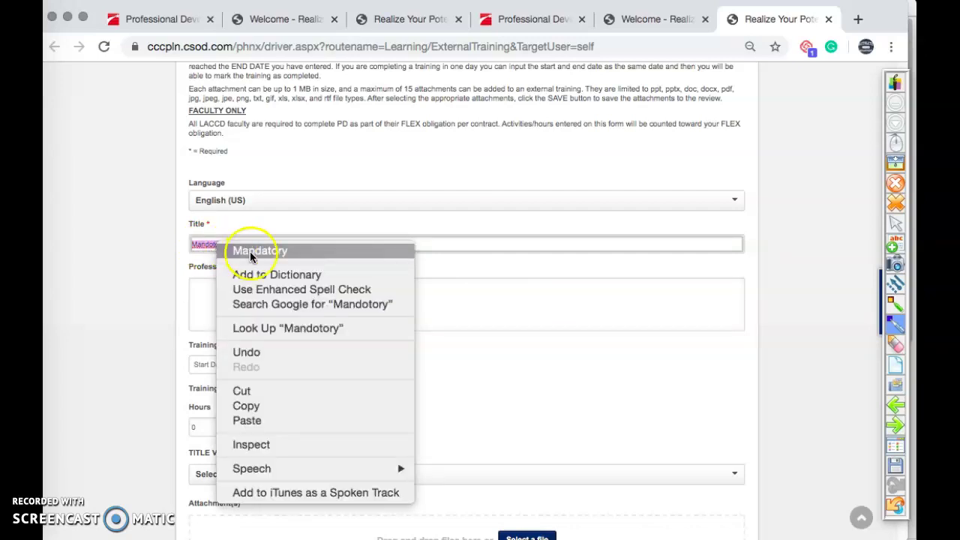
left_click(247, 251)
left_click(240, 293)
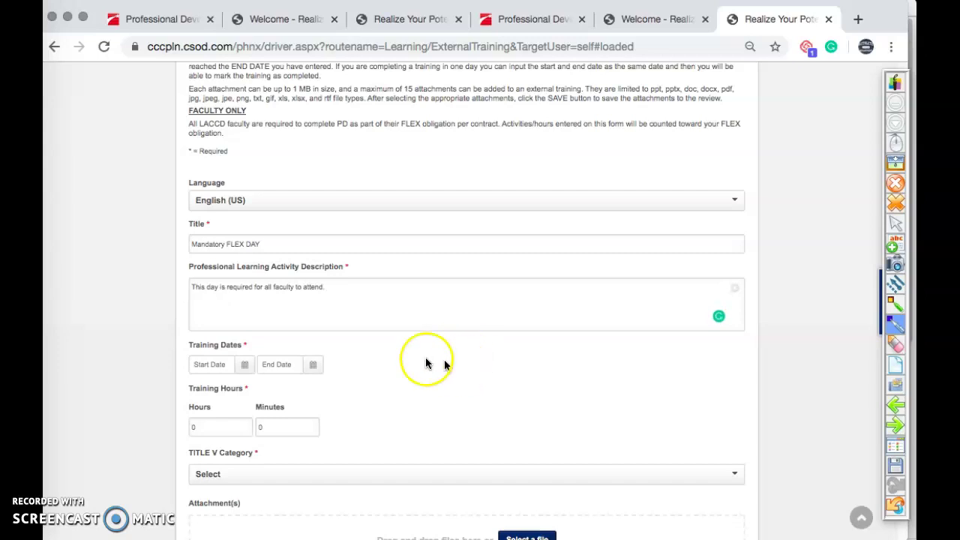
- Set the training's start date to 8/22/2019
left_click(244, 366)
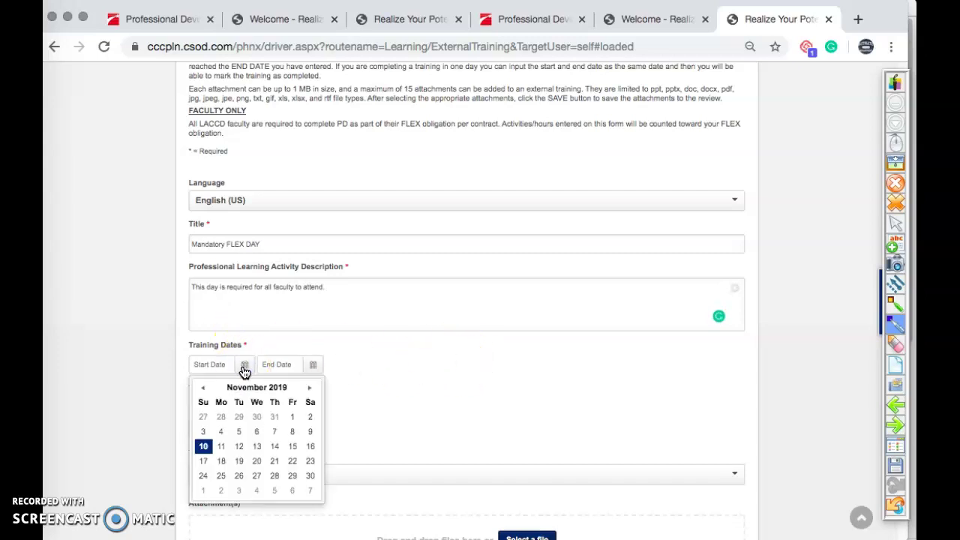
left_click(202, 387)
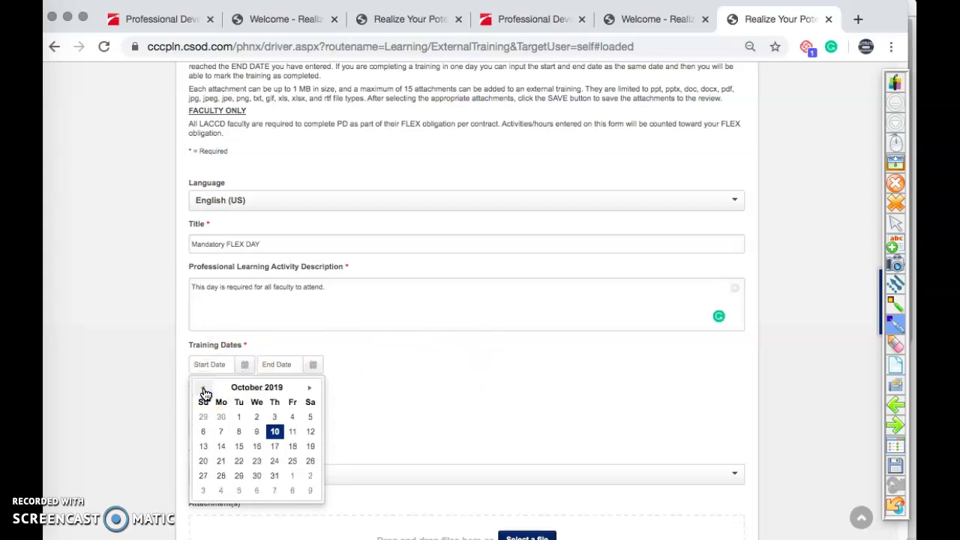
left_click(203, 388)
left_click(203, 387)
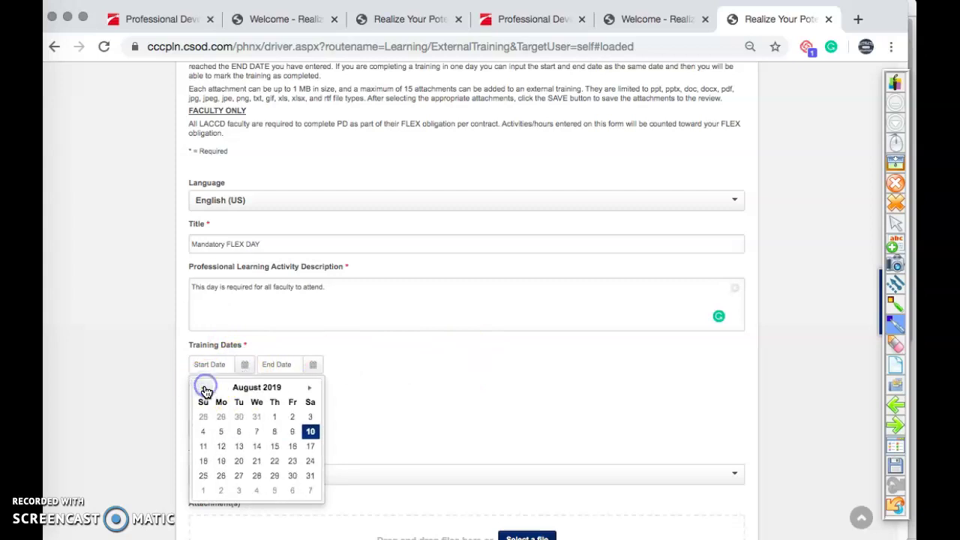
left_click(275, 460)
- Set the training's end date to 8/22/2019
left_click(314, 366)
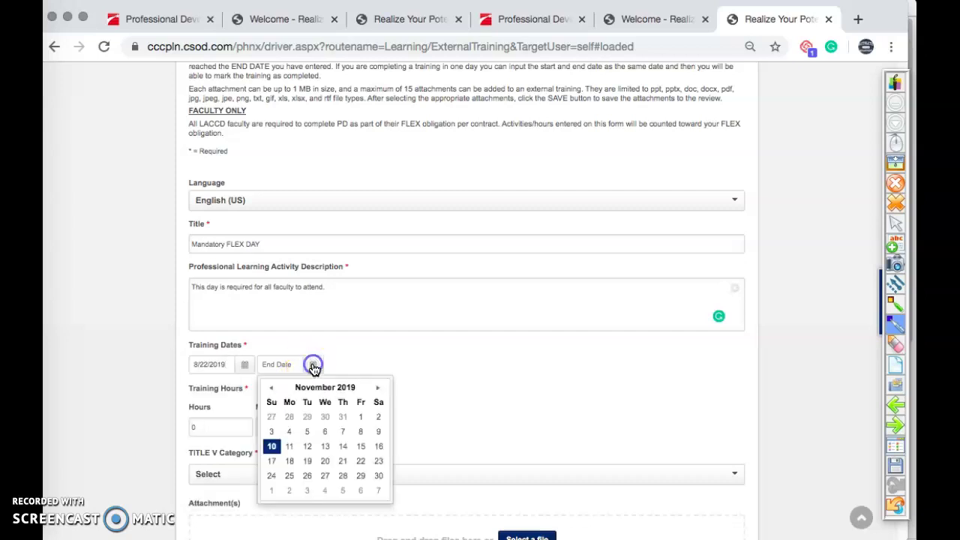
left_click(272, 388)
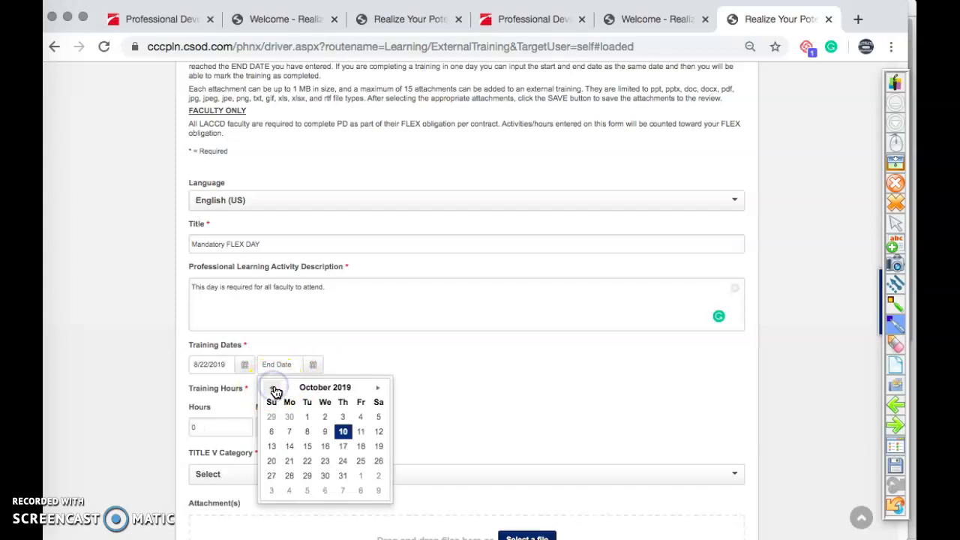
left_click(273, 388)
left_click(271, 387)
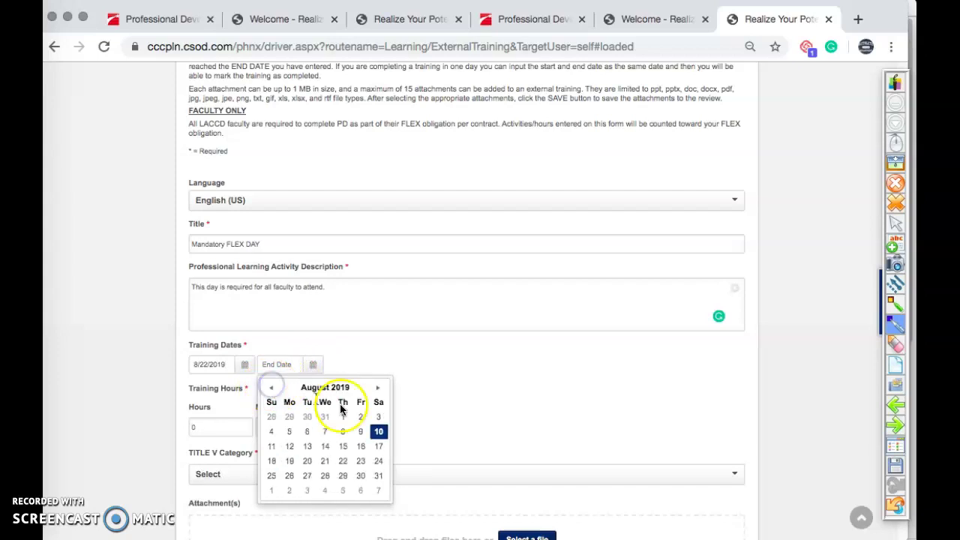
left_click(343, 462)
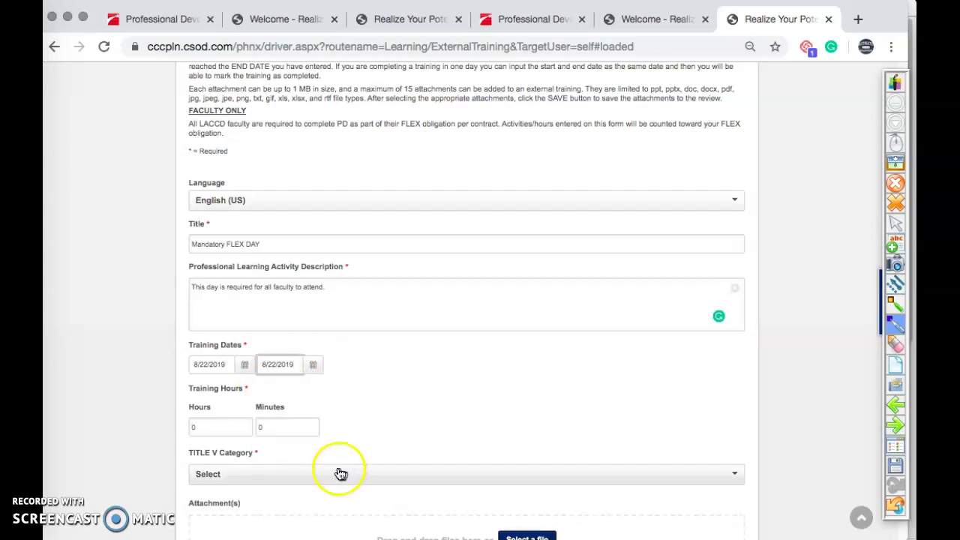
- Enter the training hours as 6 hours and 30 minutes
left_click(204, 427)
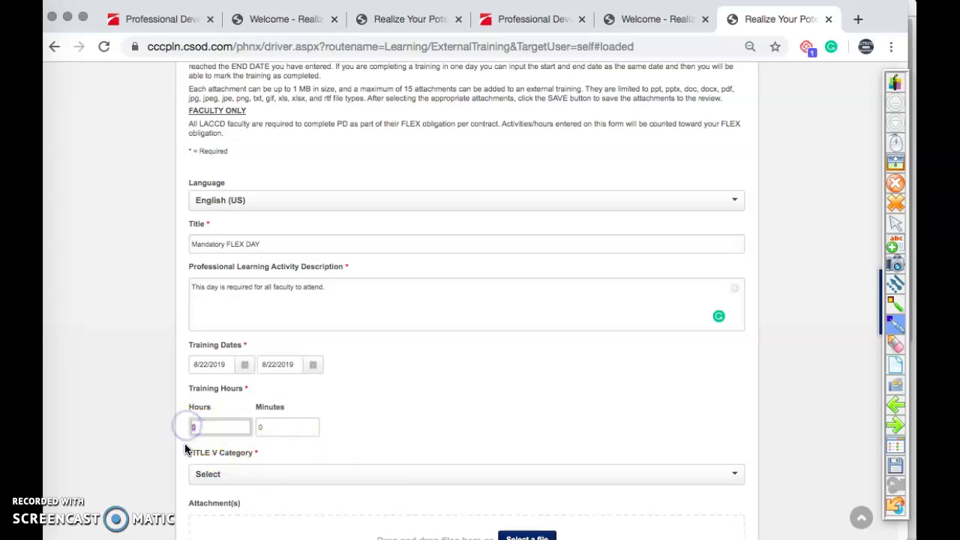
type("6")
key("Tab")
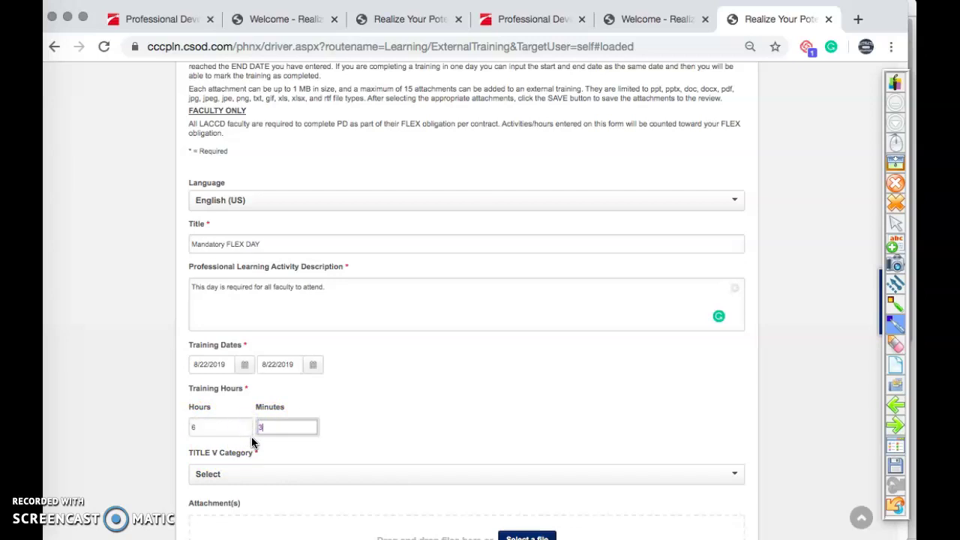
- Set the TITLE V Category to "Staff development, in-service training and instructional improvement"
scroll(443, 375, "down", 3)
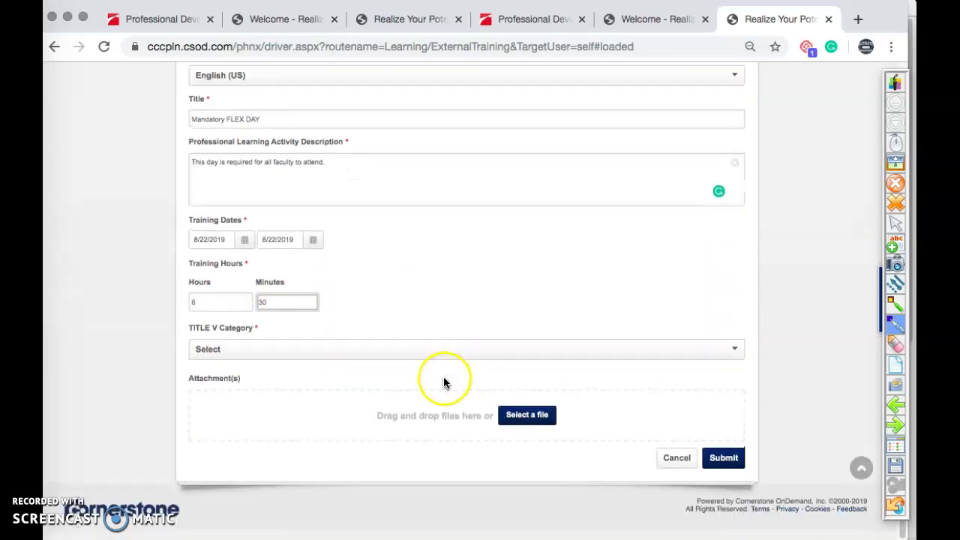
left_click(734, 359)
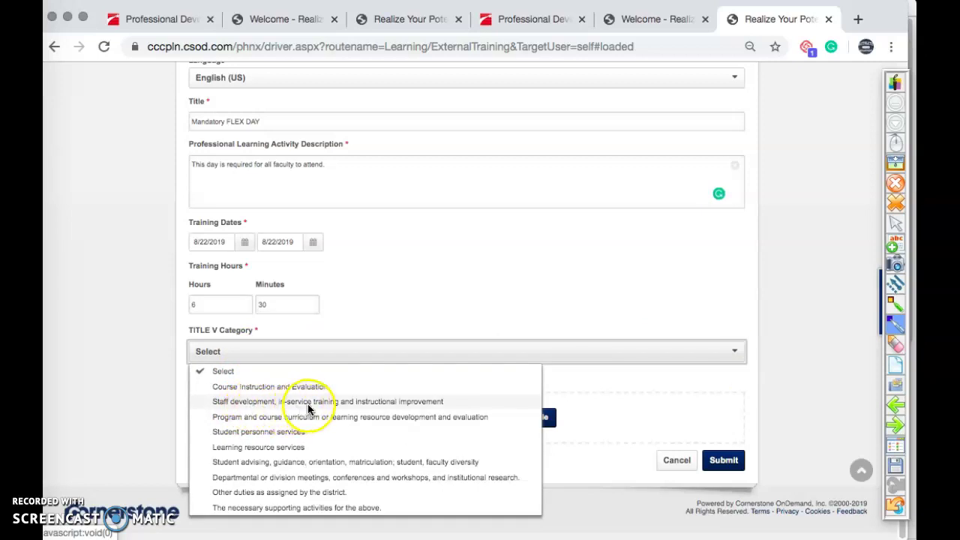
left_click(403, 405)
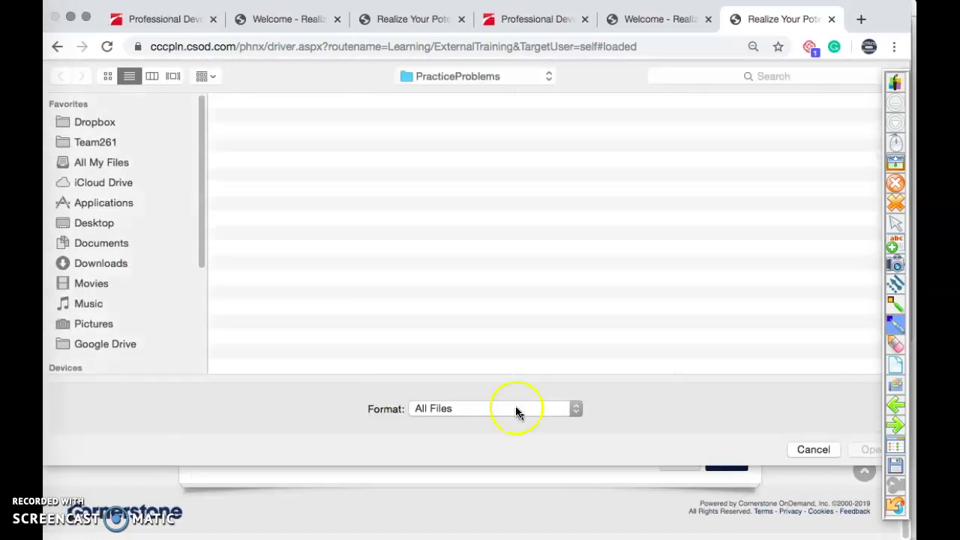
- Attach FallSymposium2019Program.final from the Desktop folder and submit the external training form
left_click(90, 224)
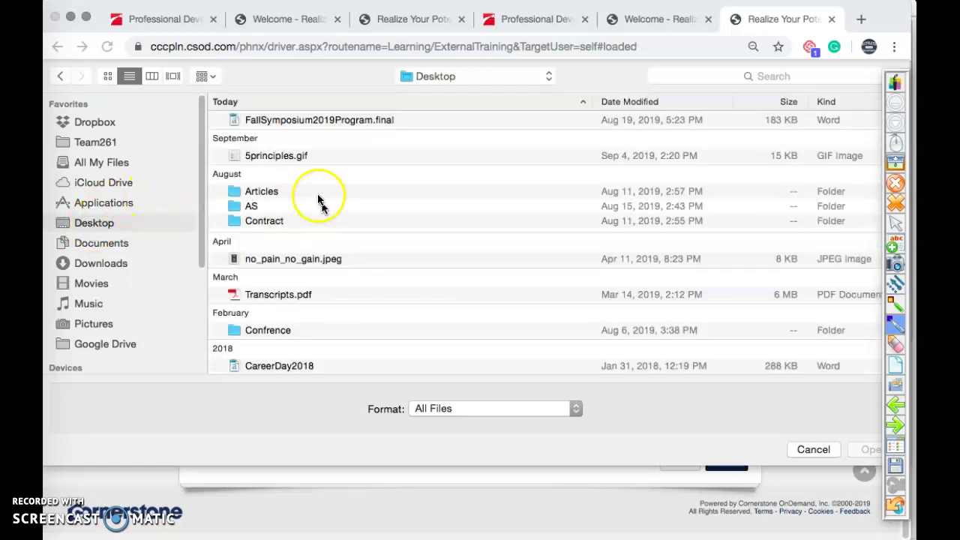
left_click(308, 122)
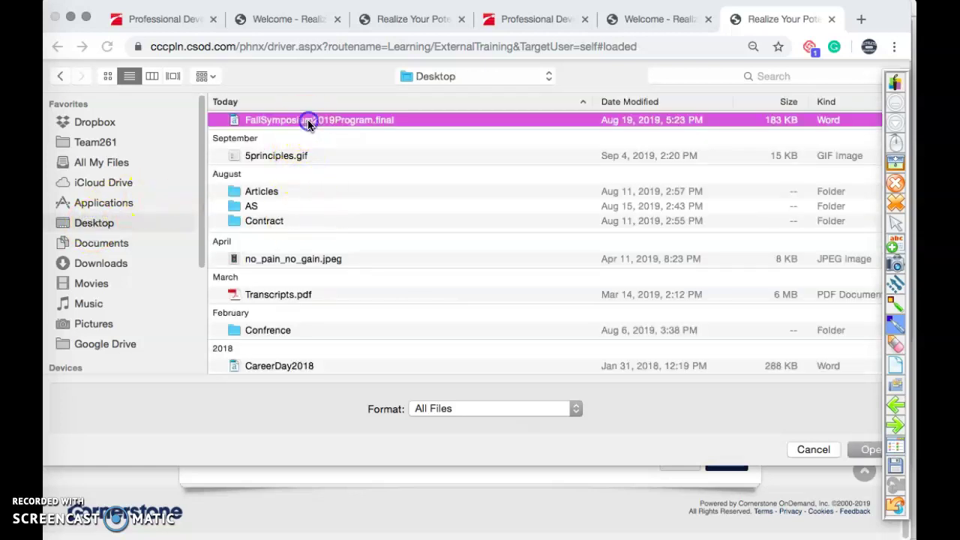
left_click(868, 453)
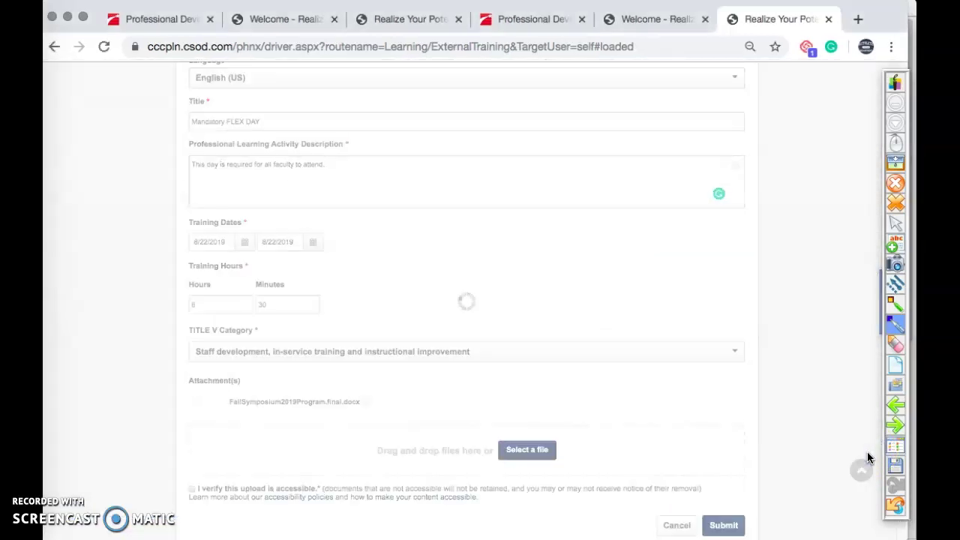
scroll(820, 440, "down", 2)
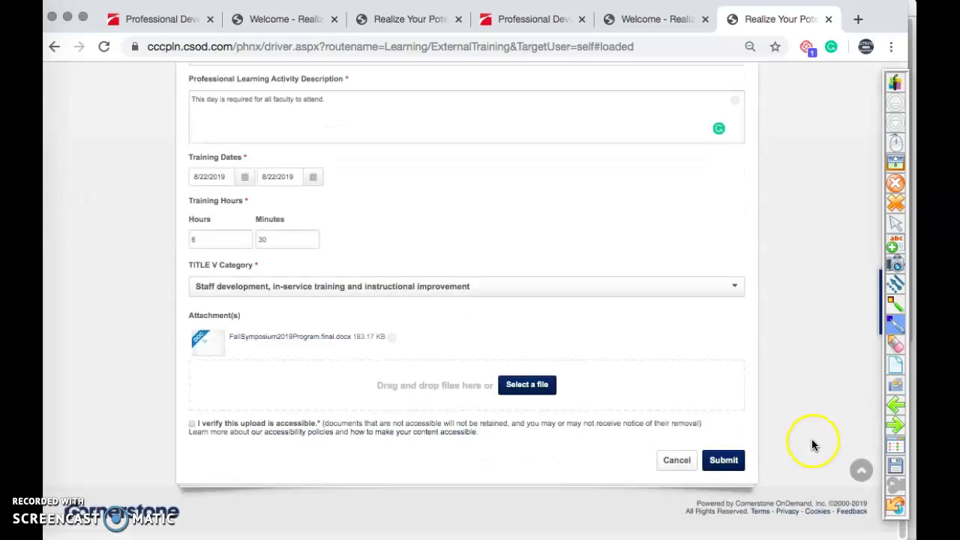
left_click(725, 463)
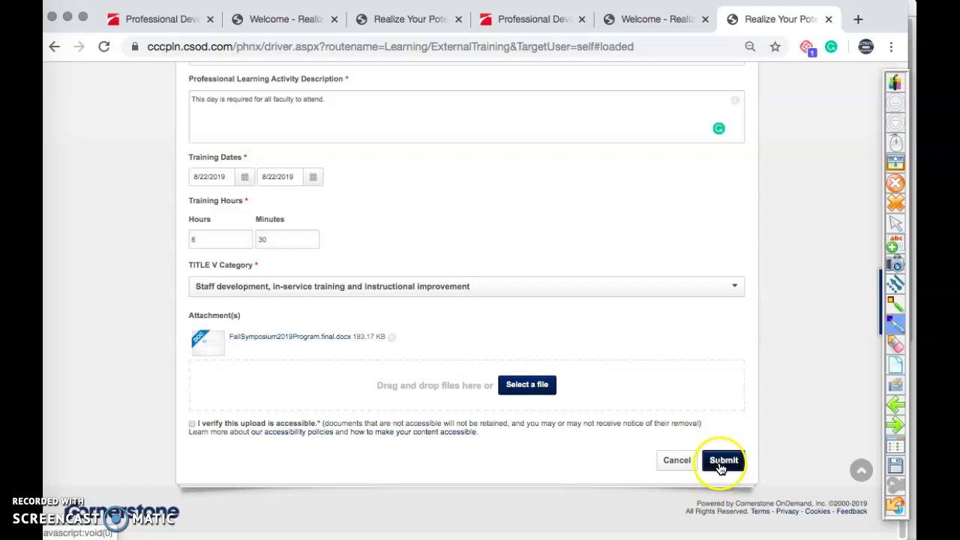
- Submit the external training form and mark the Mandatory FLEX DAY entry as complete on the transcript
left_click(722, 462)
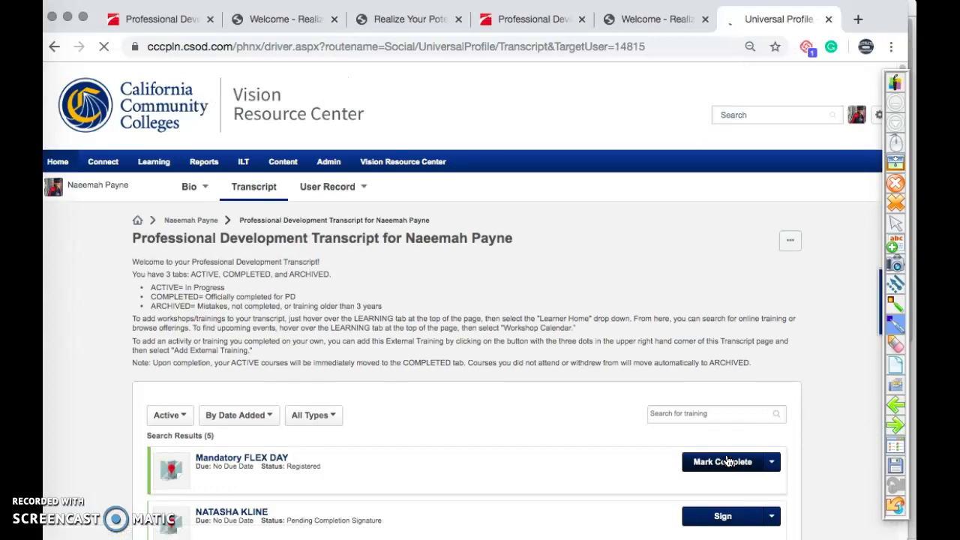
left_click(717, 477)
scroll(713, 473, "down", 2)
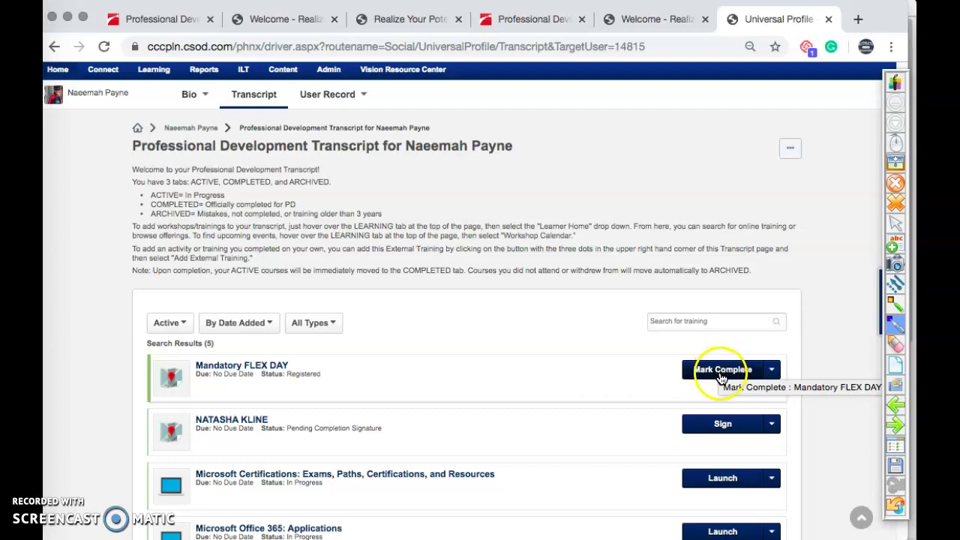
left_click(722, 371)
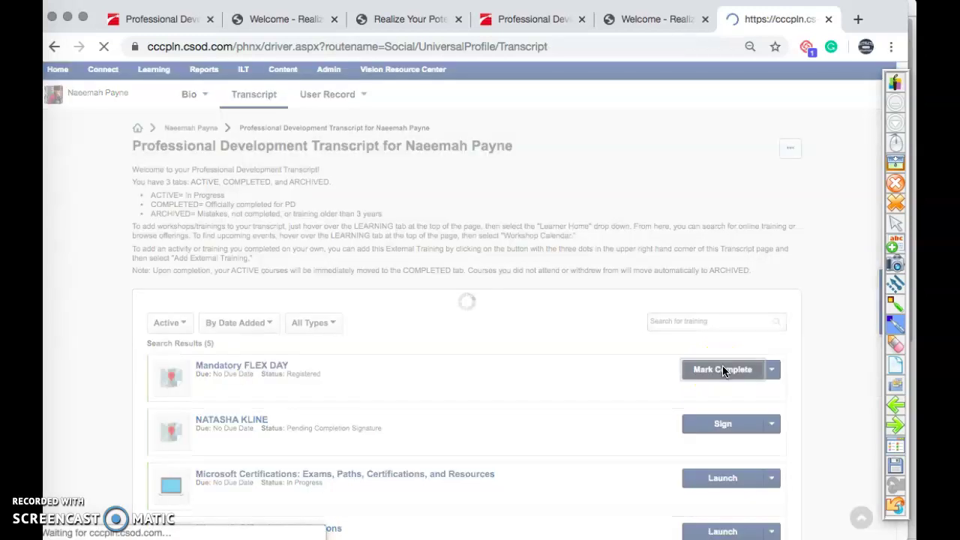
scroll(718, 427, "down", 2)
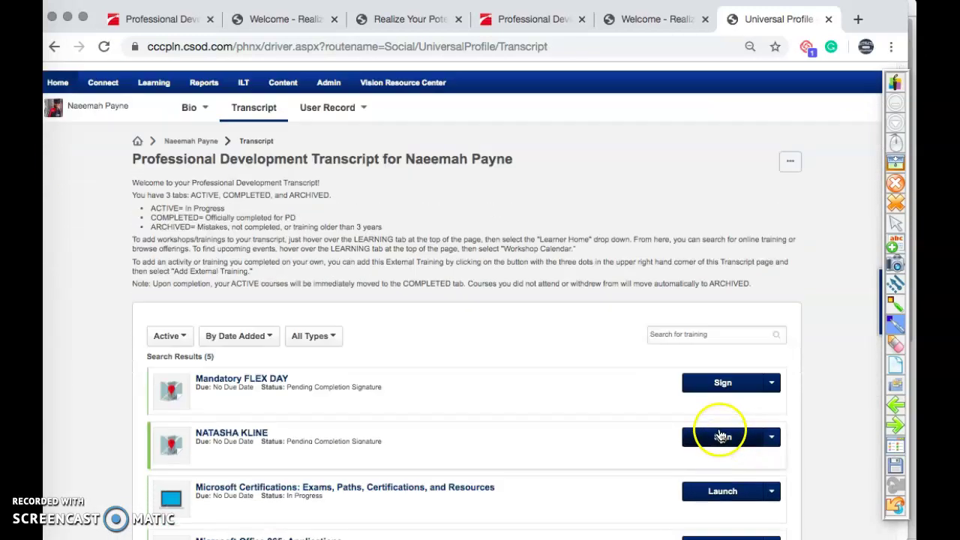
- Open the Mandatory FLEX DAY entry for signing and acknowledge completion by signing with the participant's full name
left_click(722, 384)
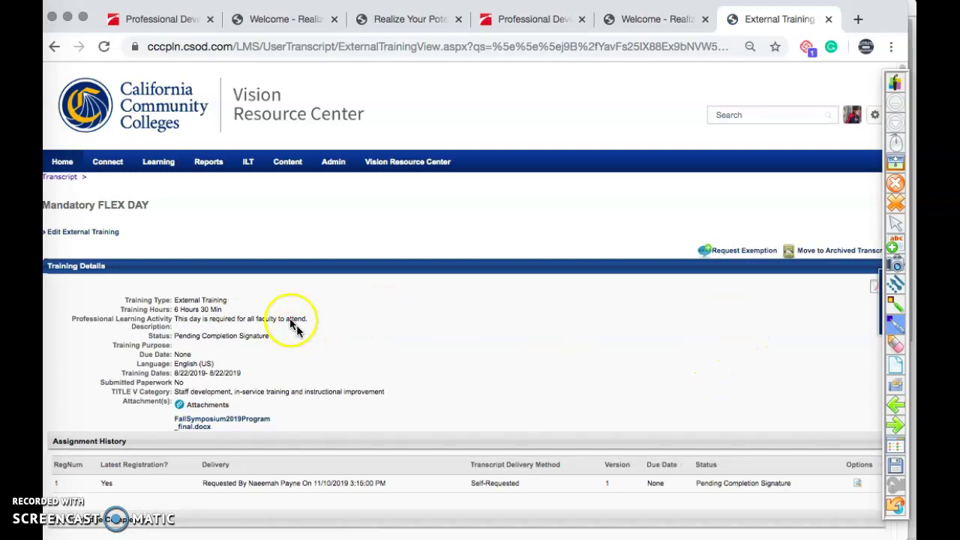
scroll(259, 330, "down", 2)
scroll(235, 377, "up", 1)
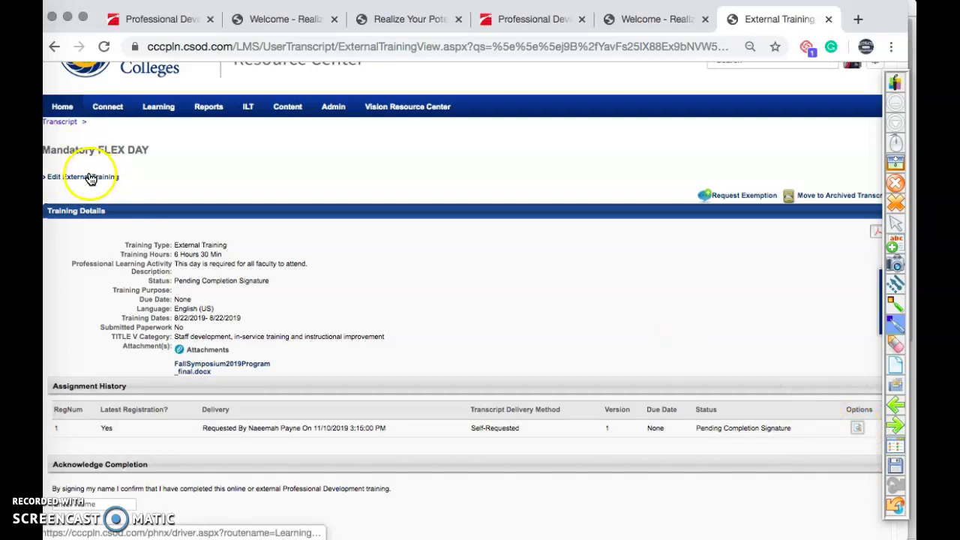
scroll(90, 180, "down", 3)
left_click(103, 387)
left_click(135, 417)
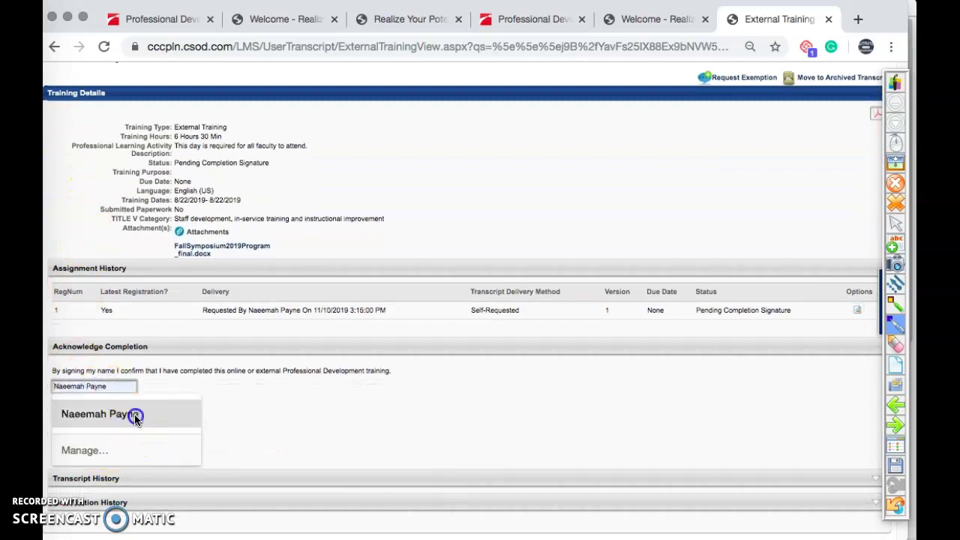
left_click(68, 431)
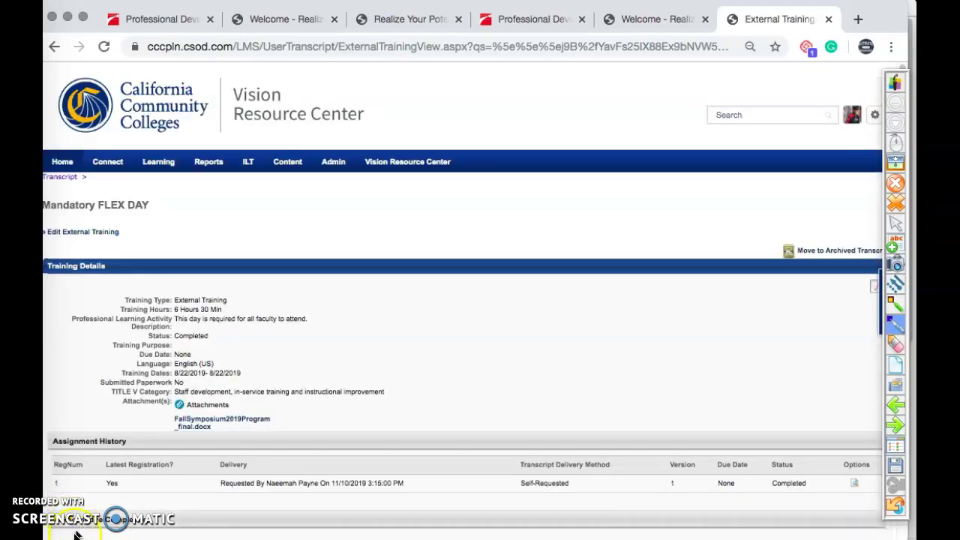
- Return to the transcript, filter it to Completed trainings and look through the list
scroll(121, 369, "down", 1)
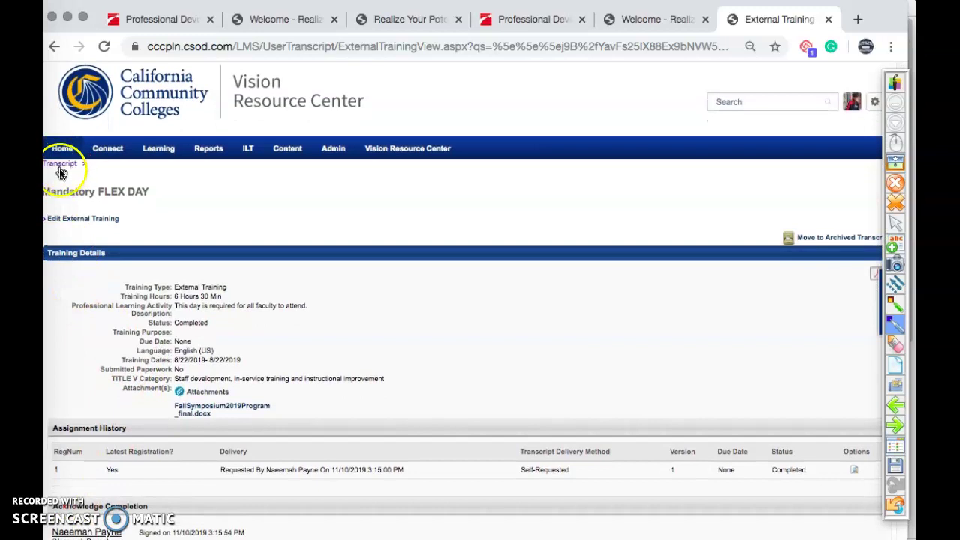
left_click(63, 166)
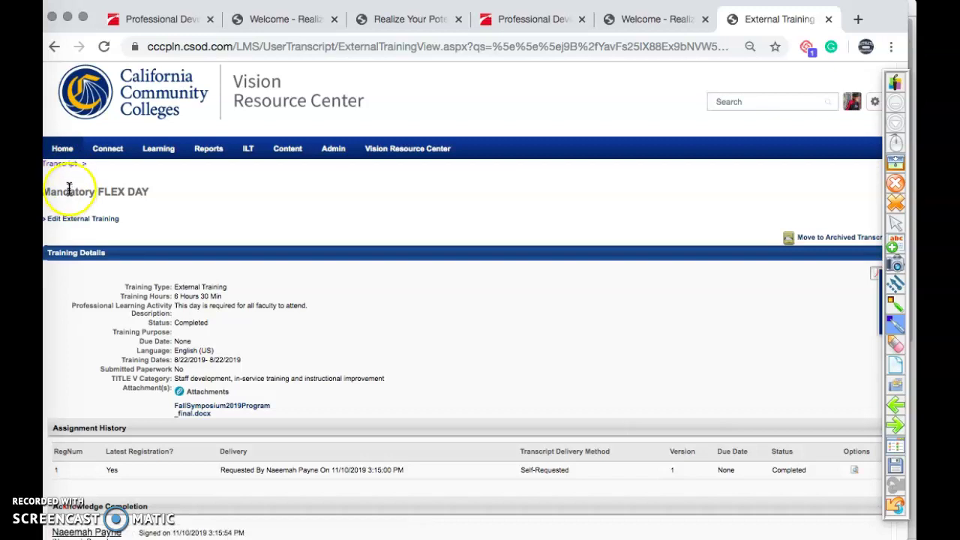
left_click(67, 165)
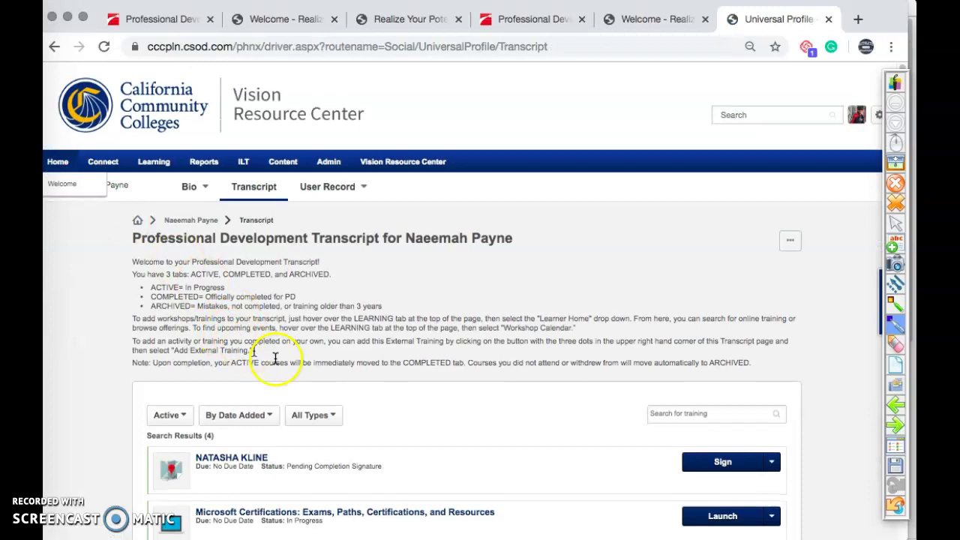
scroll(445, 413, "down", 4)
scroll(424, 487, "down", 1)
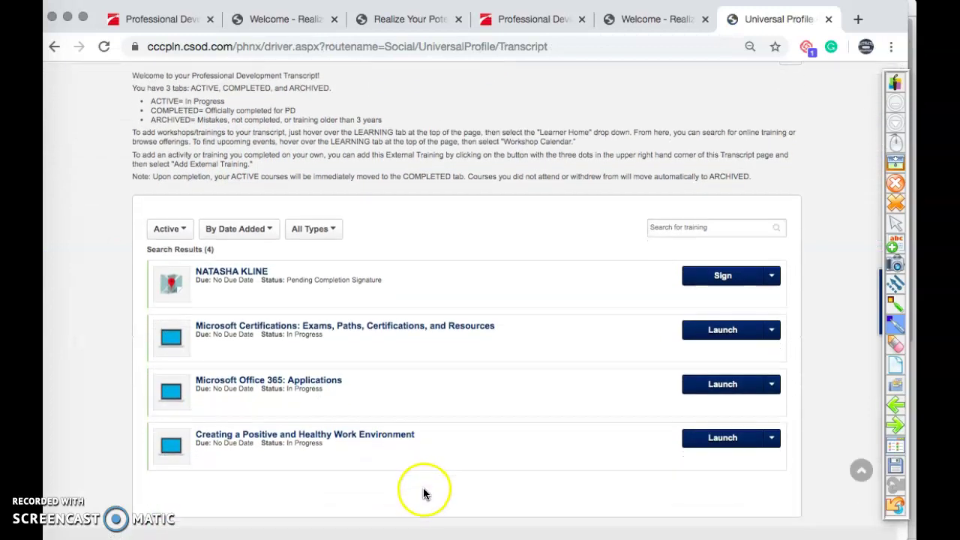
left_click(186, 230)
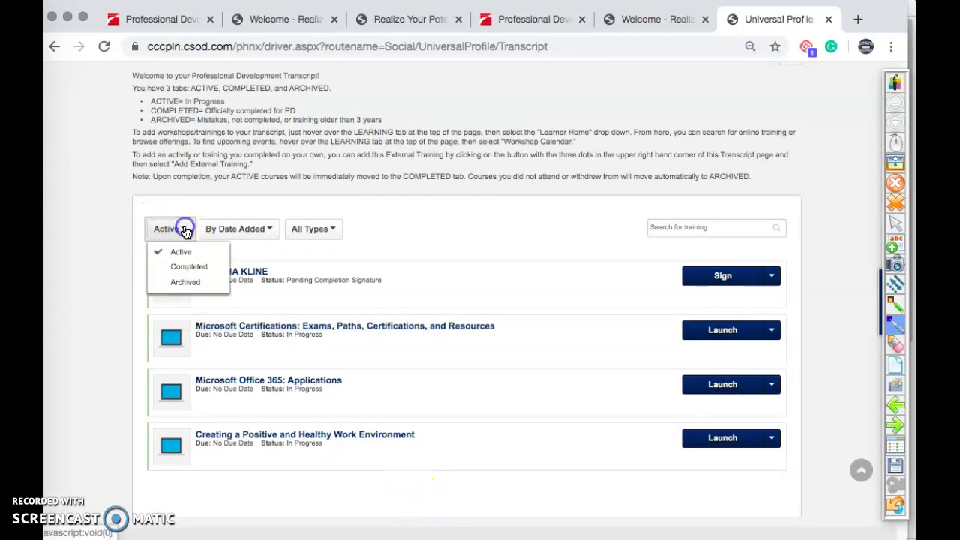
left_click(188, 269)
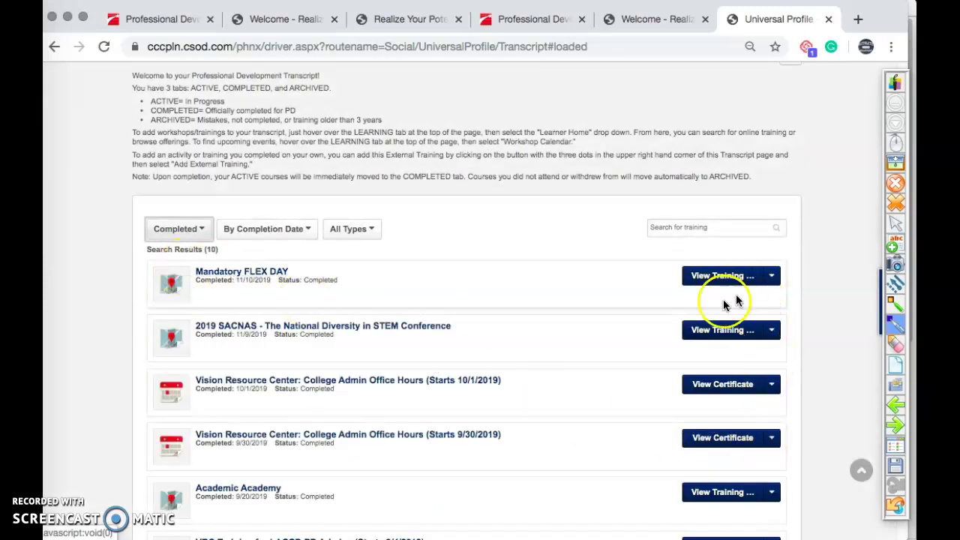
scroll(699, 463, "down", 2)
scroll(698, 463, "down", 4)
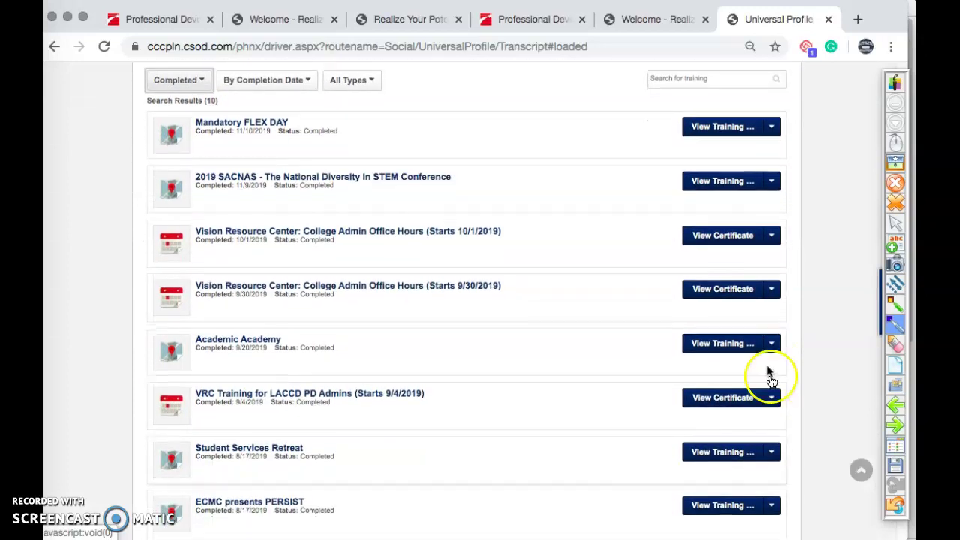
scroll(742, 357, "down", 4)
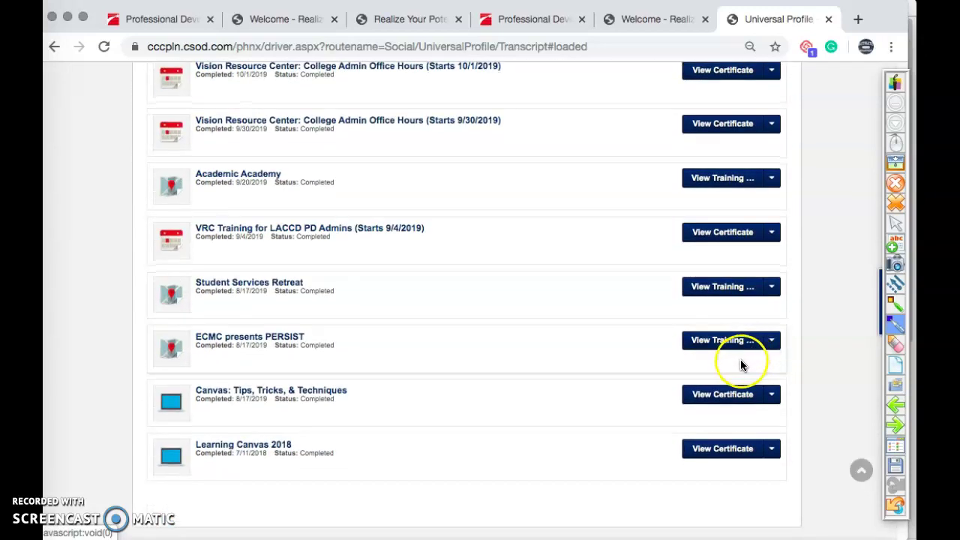
scroll(740, 365, "up", 5)
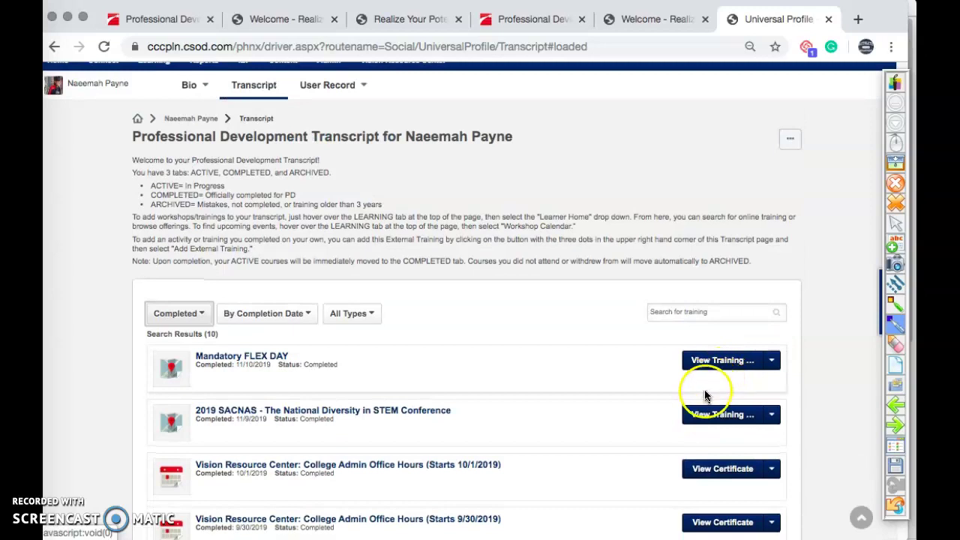
scroll(493, 253, "up", 1)
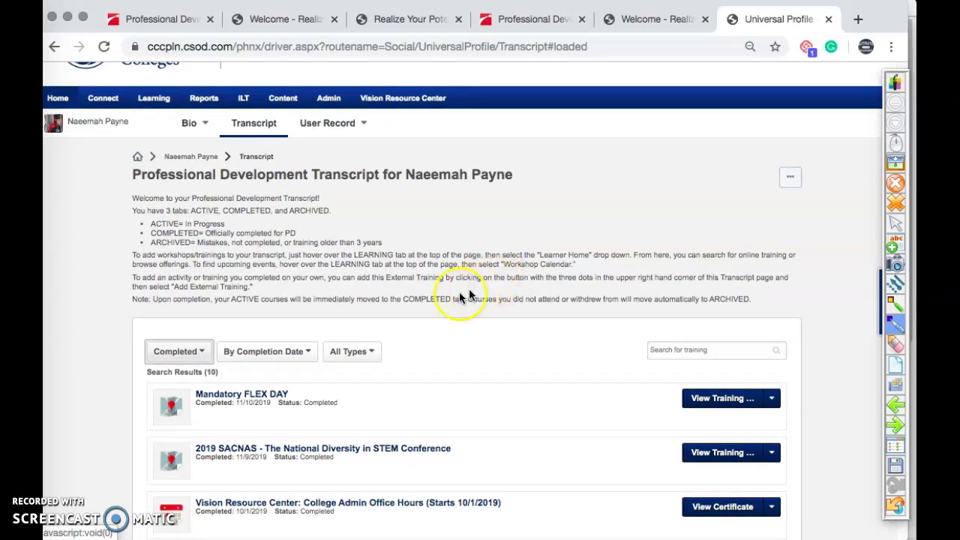
- Open the Learner Home page to view the learner's completions and hours
mouse_move(164, 107)
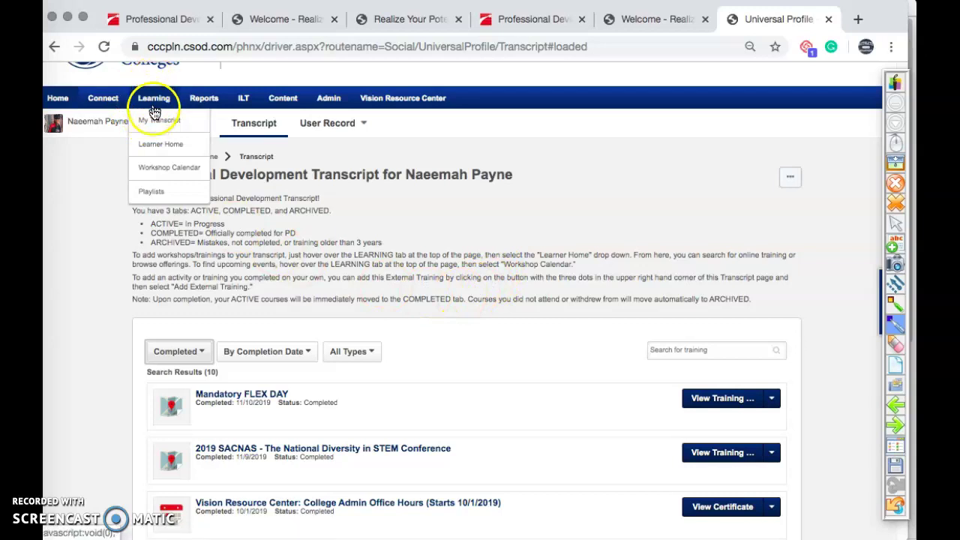
left_click(154, 148)
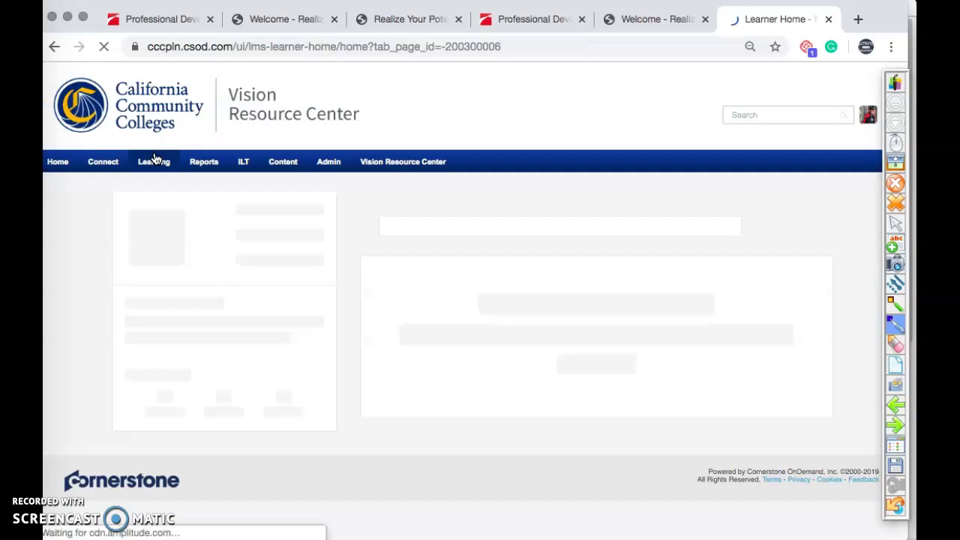
mouse_move(157, 158)
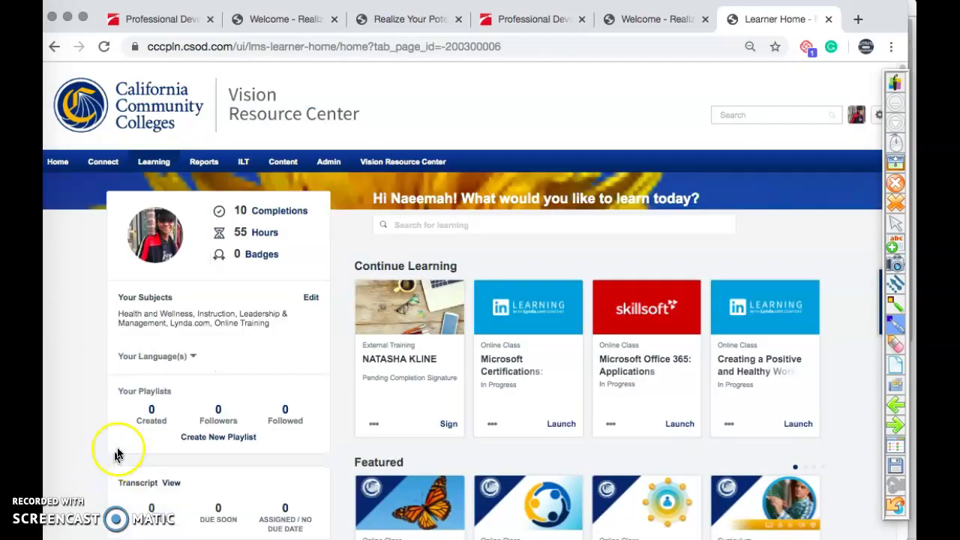